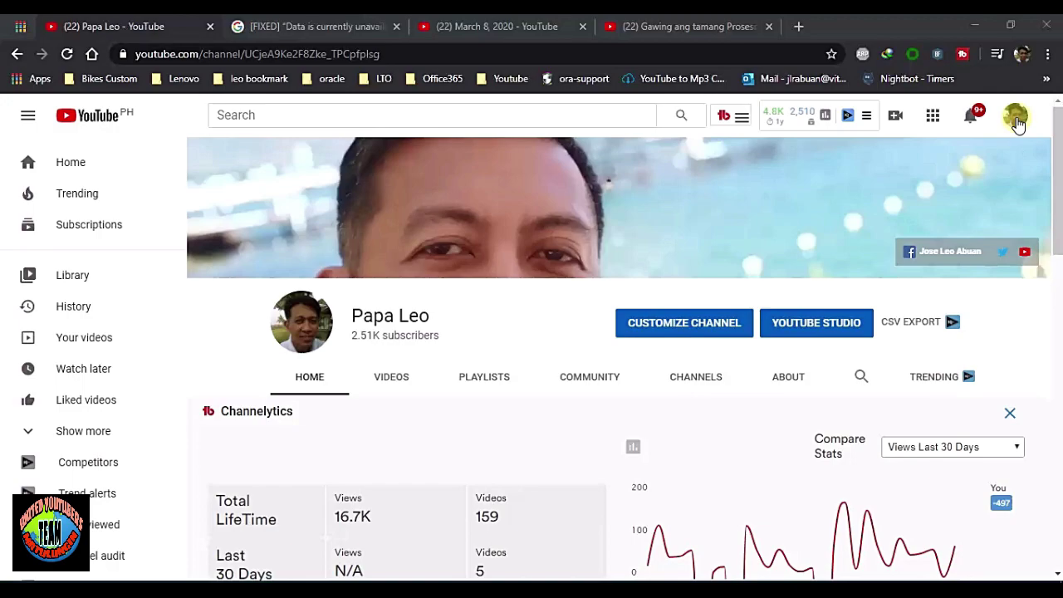
Open YouTube Studio for the channel and list its live streams under the channel videos.
left_click(1016, 118)
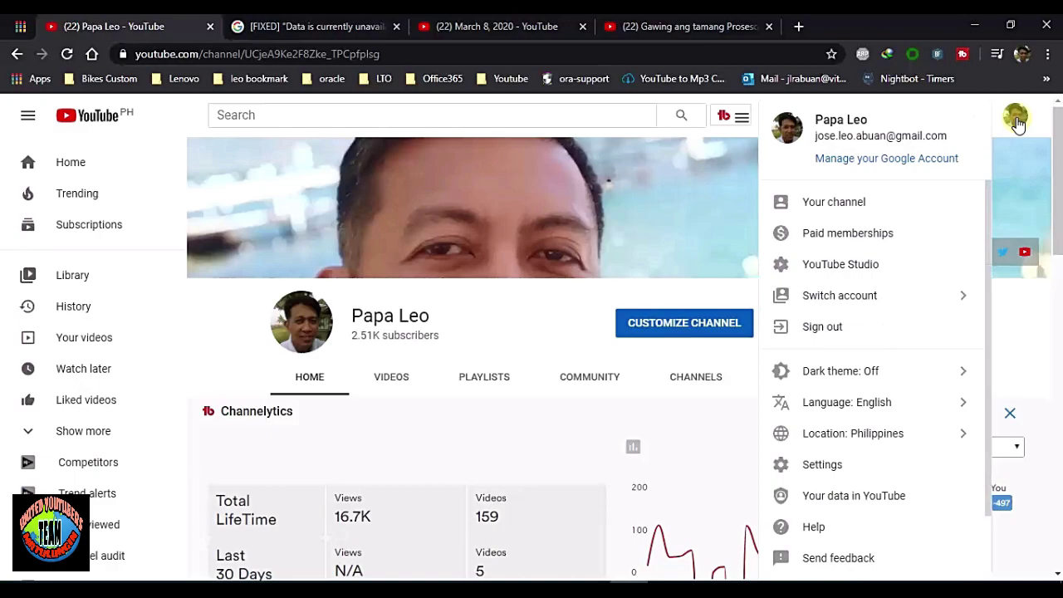
left_click(872, 266)
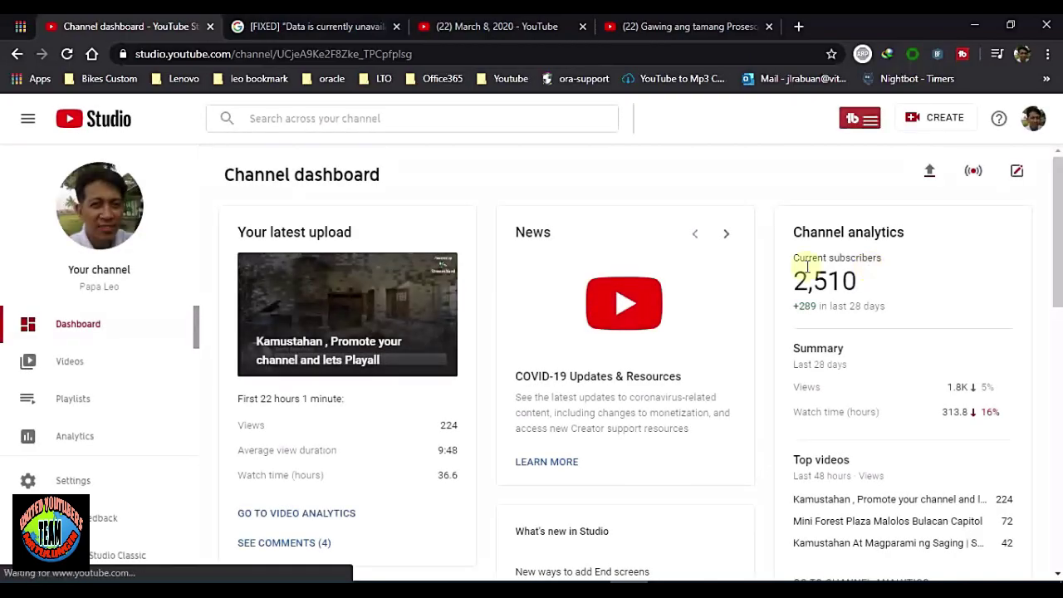
left_click(80, 370)
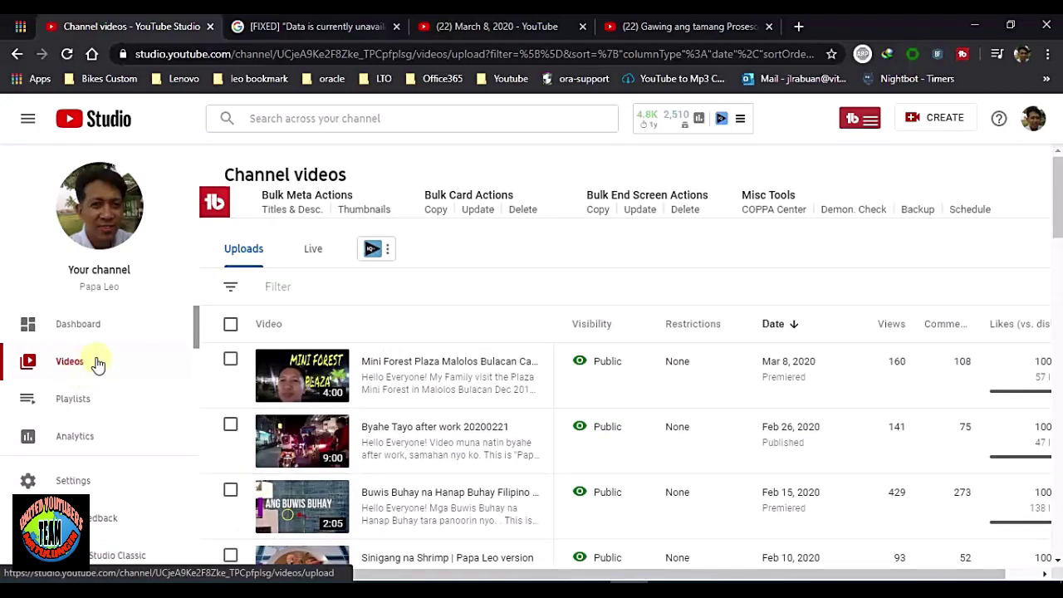
left_click(320, 251)
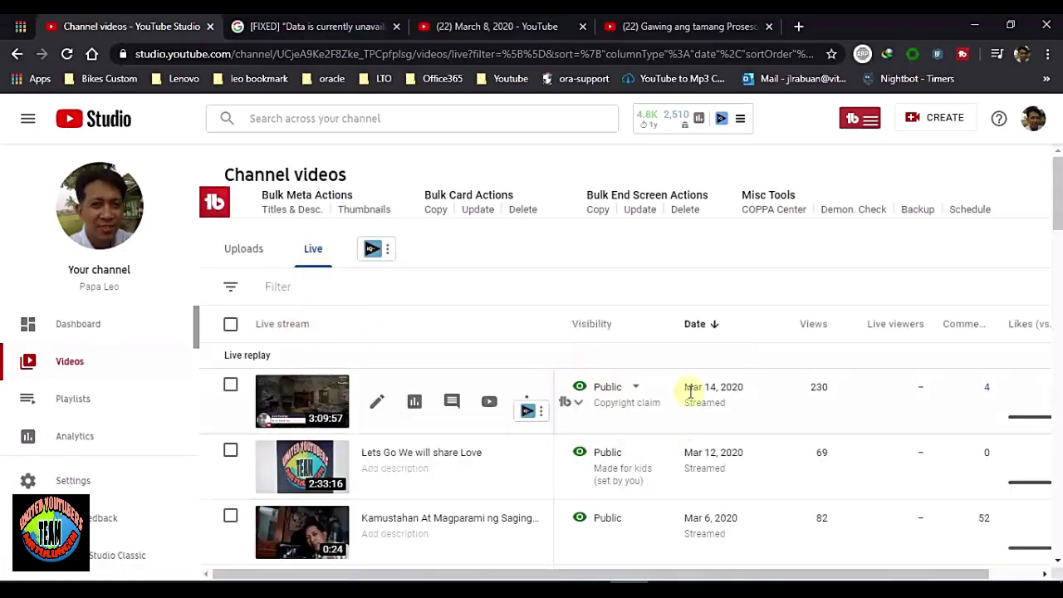
Open the copyright claim details of the live replay streamed on Mar 14, 2020, and view the claimed content.
left_click(636, 390)
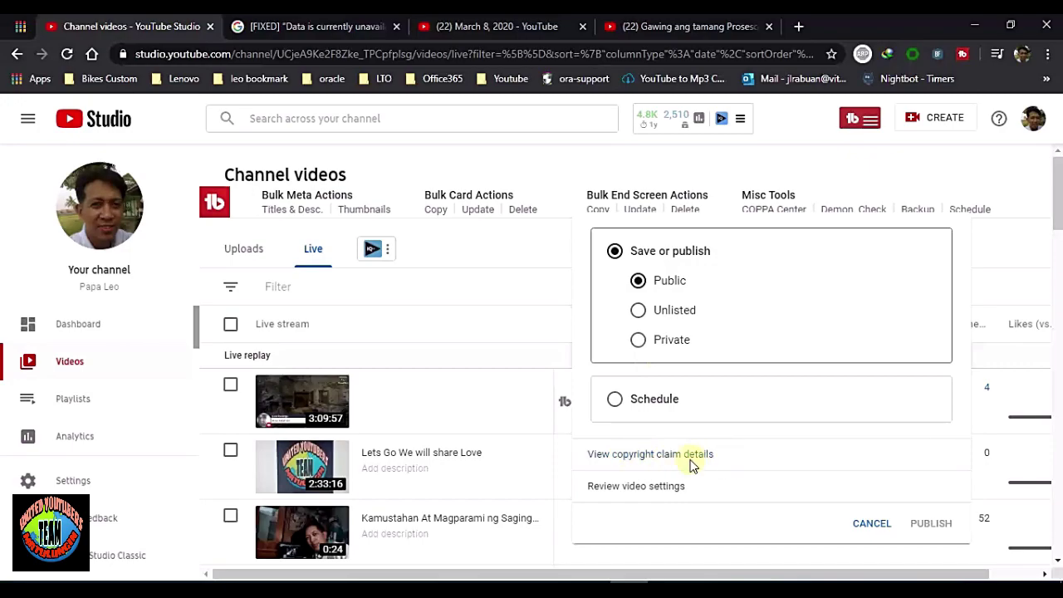
left_click(647, 456)
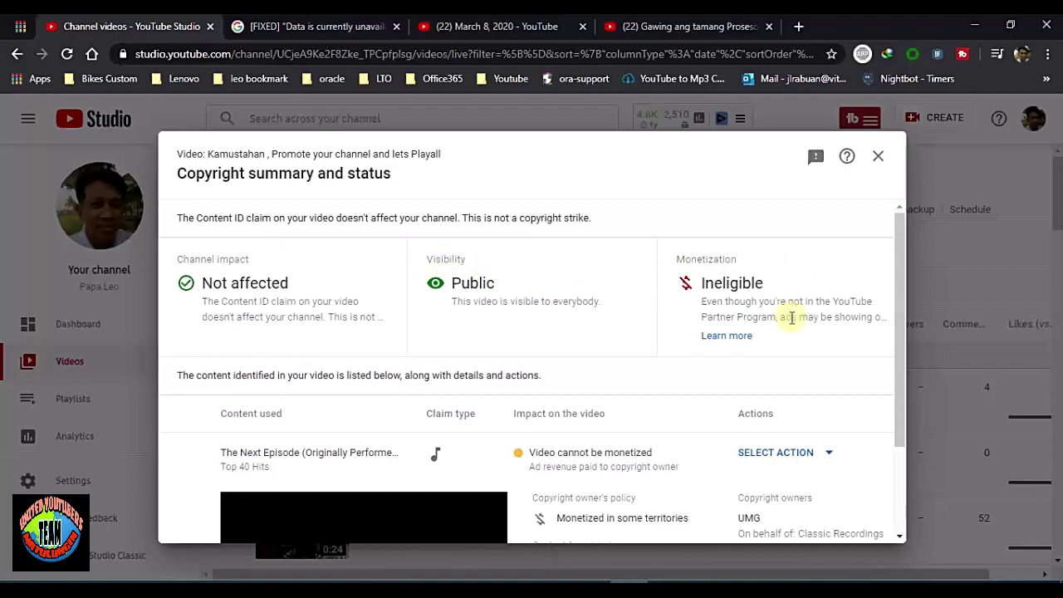
scroll(822, 326, "down", 2)
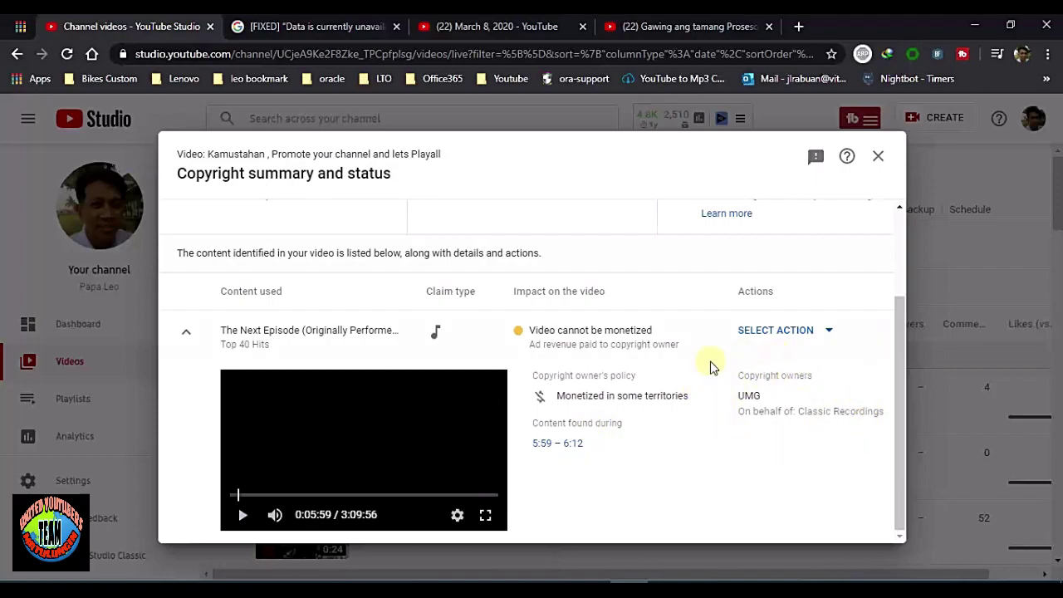
Choose the Mute song action for the claimed song, set it to Mute song only (beta), and enable the muted video preview.
left_click(831, 335)
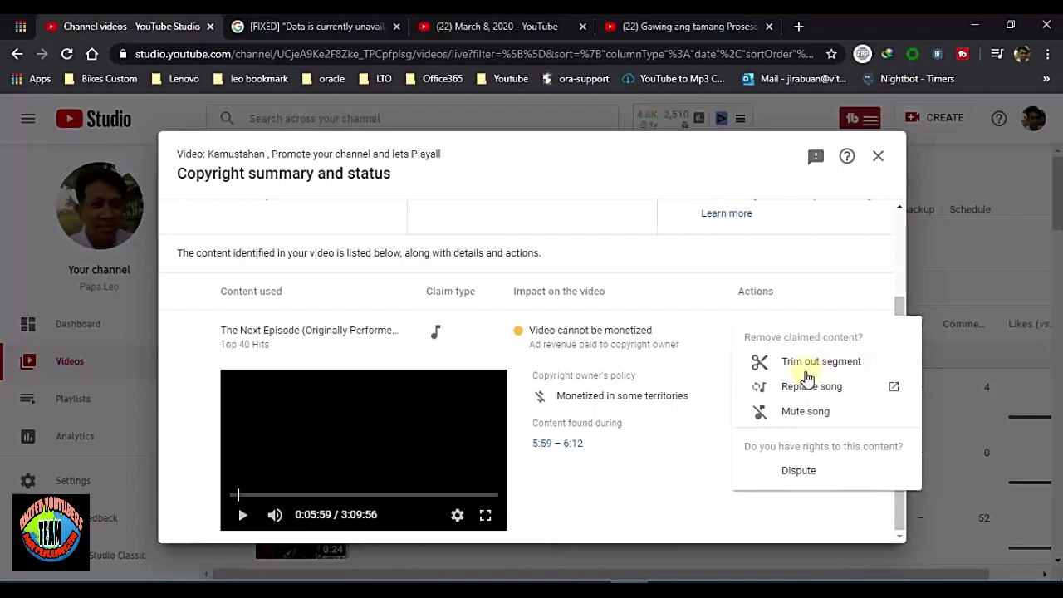
left_click(794, 413)
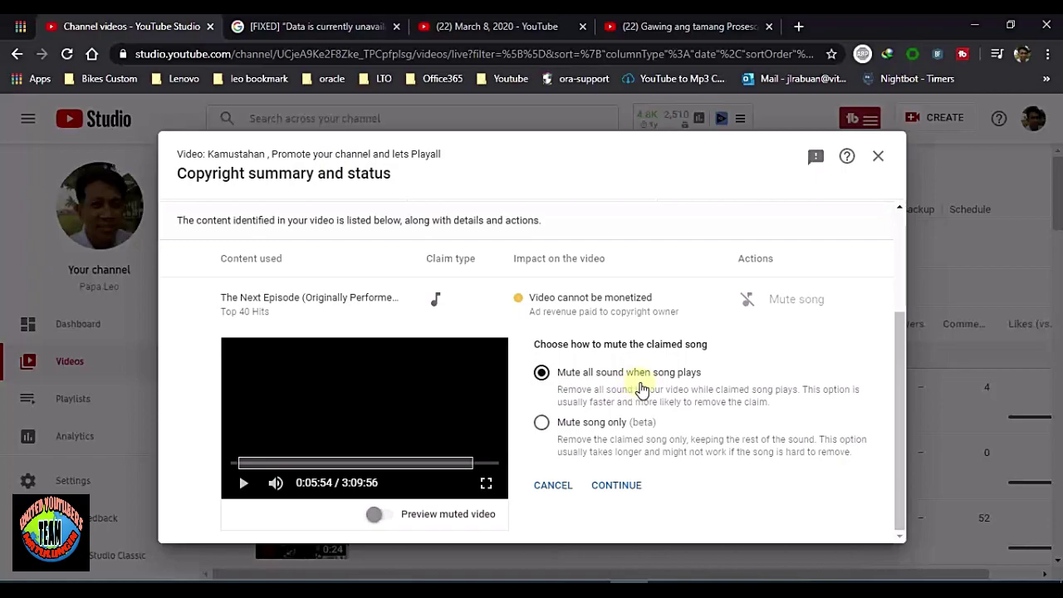
left_click(543, 425)
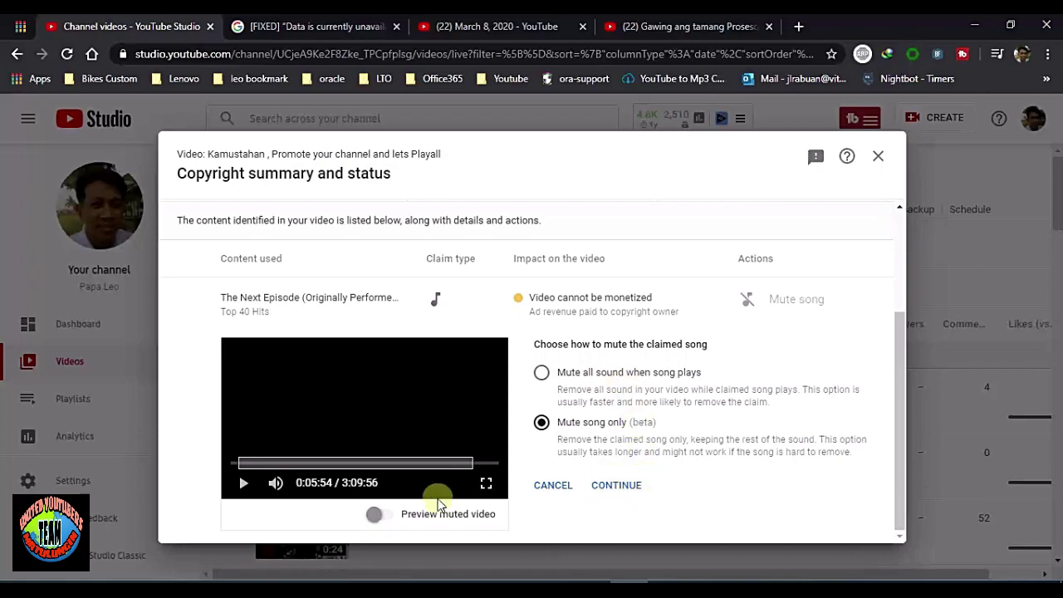
left_click(386, 516)
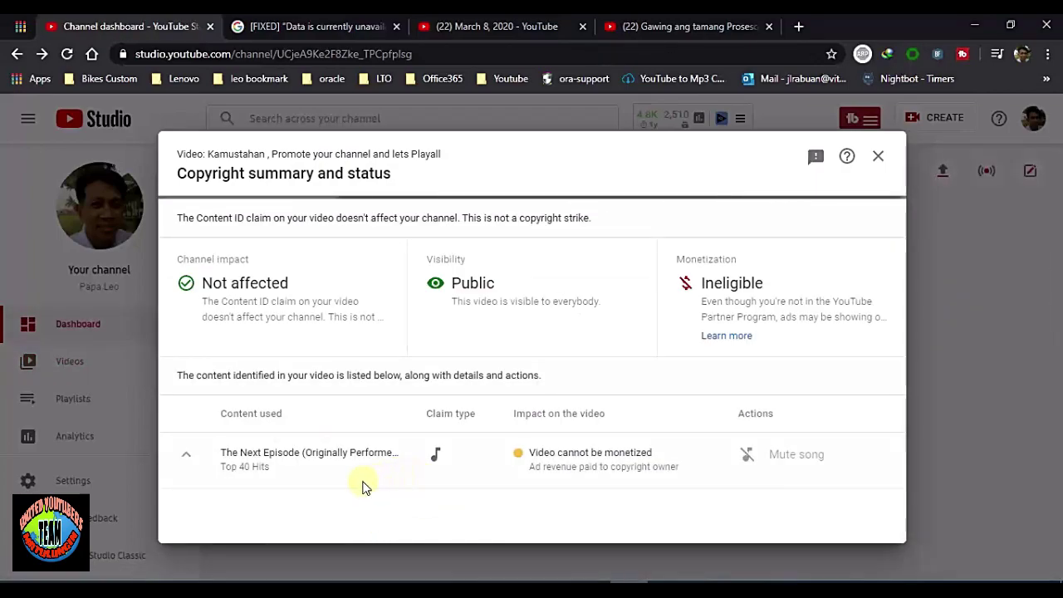
Continue with the song-only mute for the claimed song and confirm muting it.
left_click(190, 457)
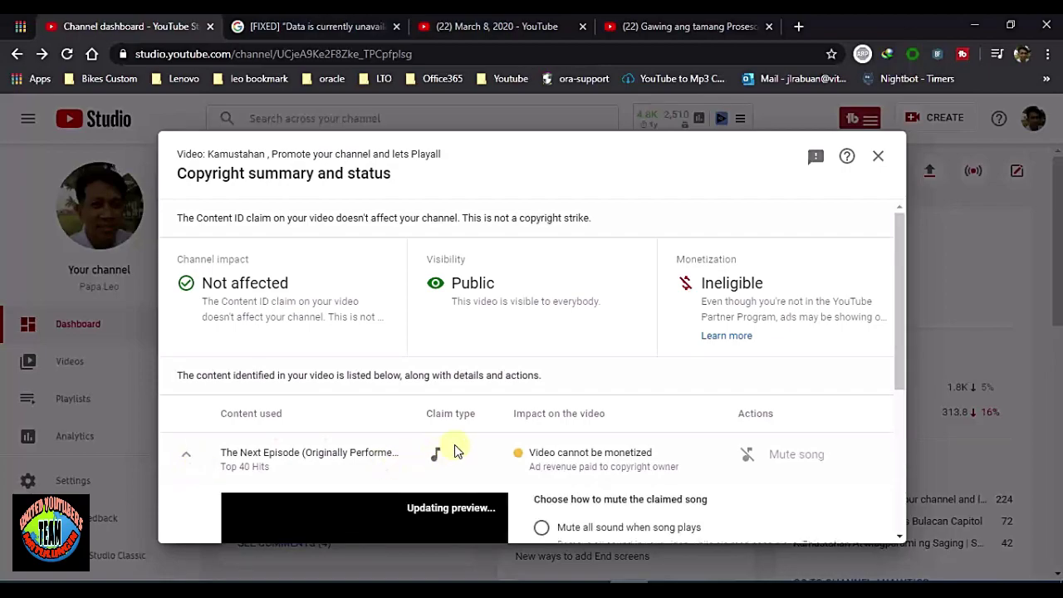
scroll(457, 440, "down", 2)
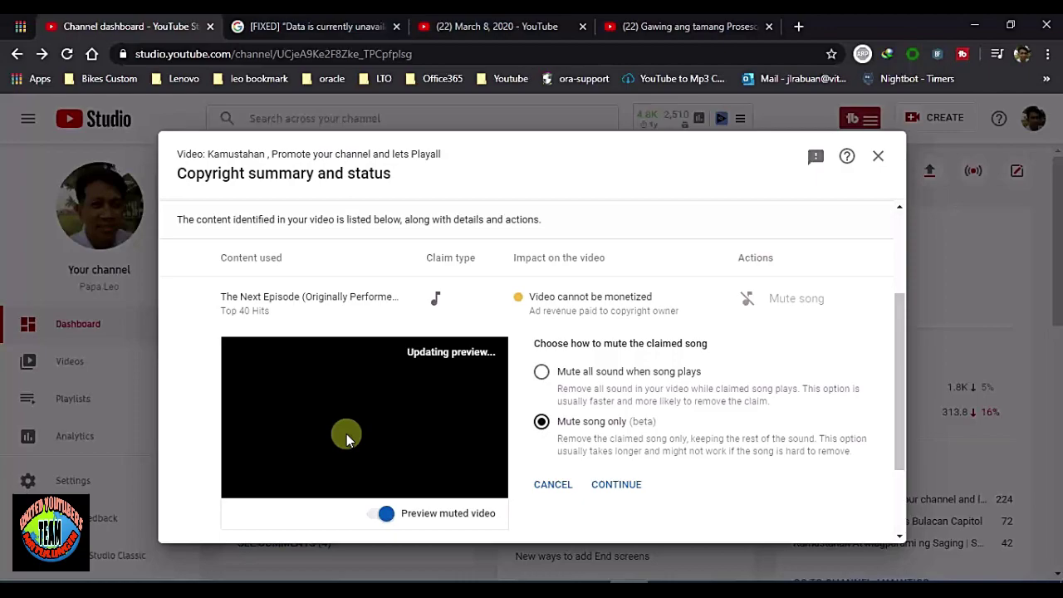
left_click(616, 486)
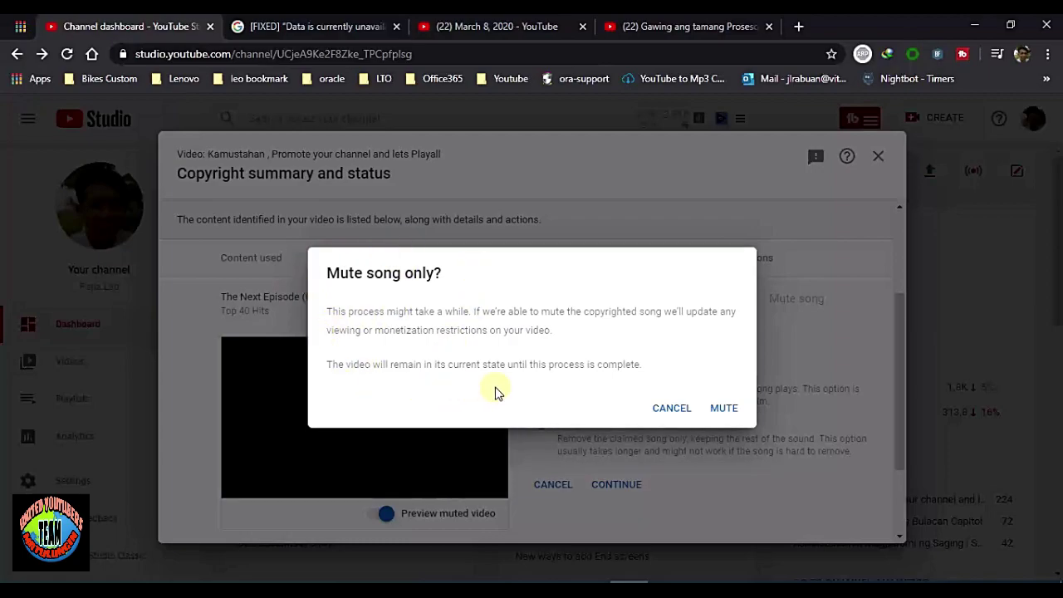
left_click(723, 409)
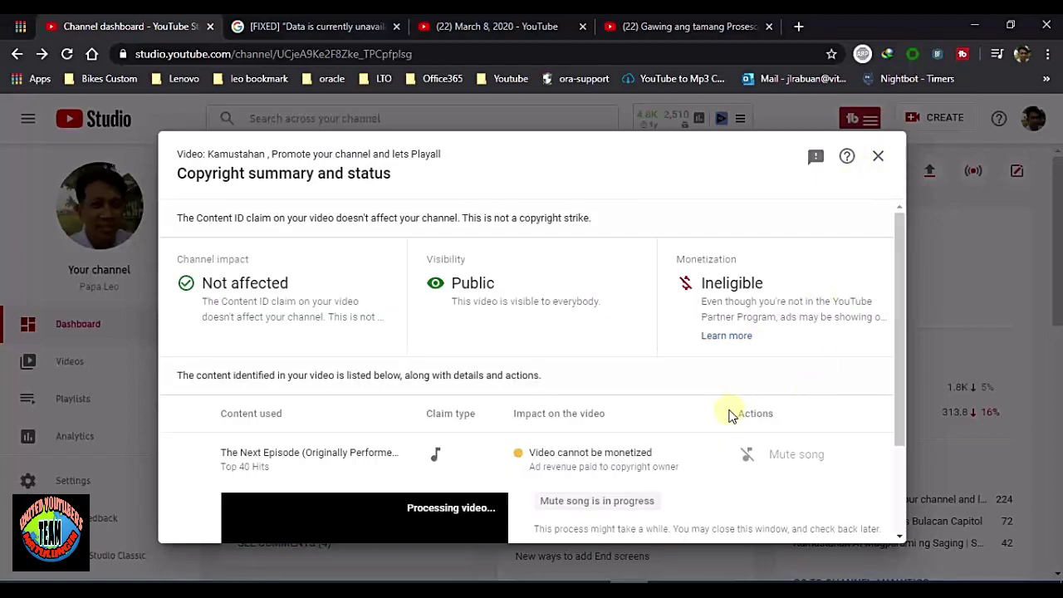
Review the mute status in the copyright summary, then close the summary.
scroll(711, 428, "down", 1)
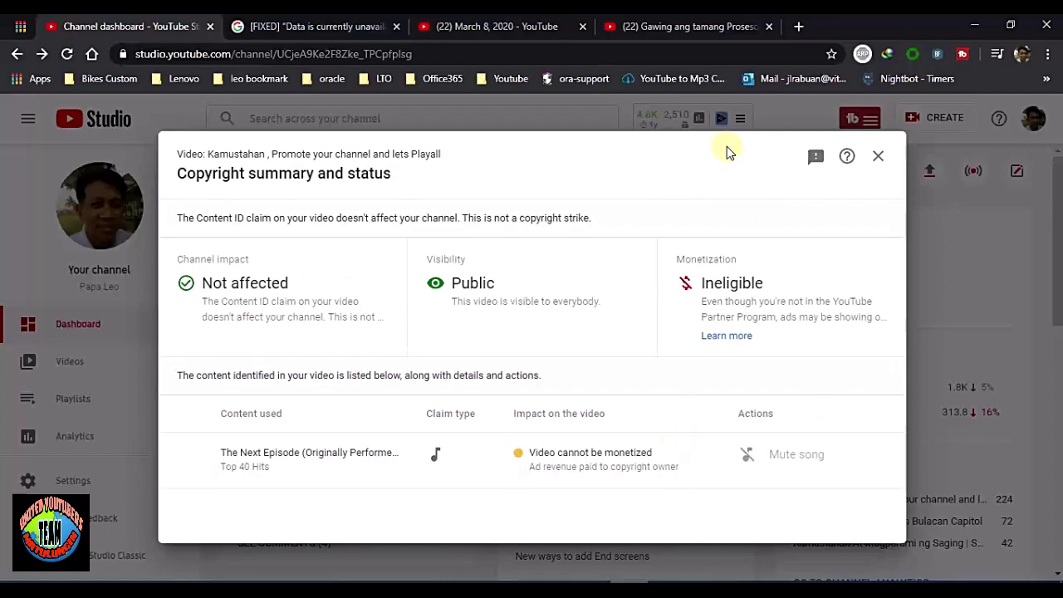
key("ctrl+a")
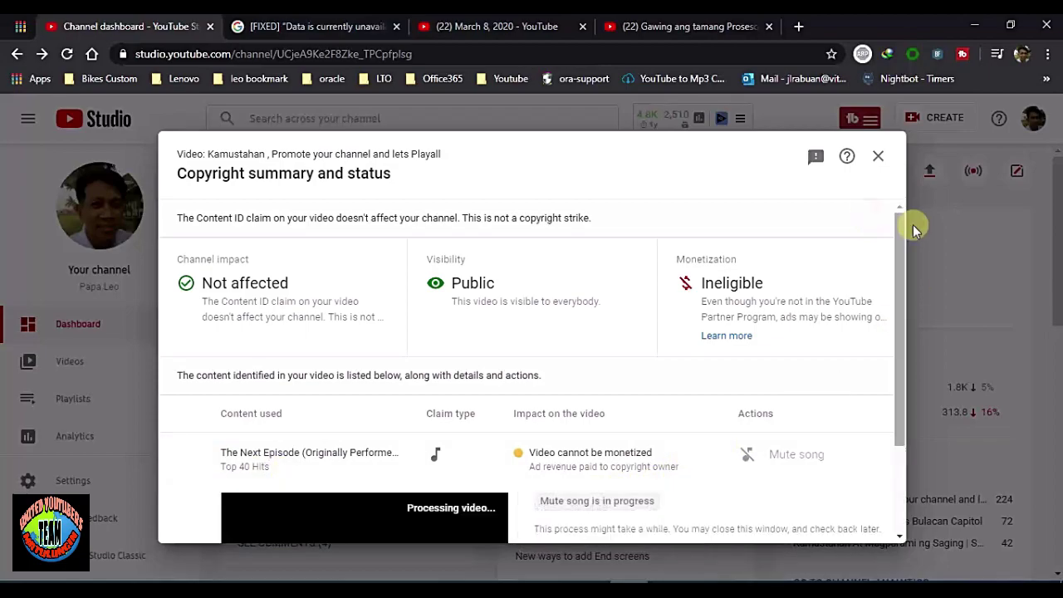
left_click_drag(904, 246, 885, 381)
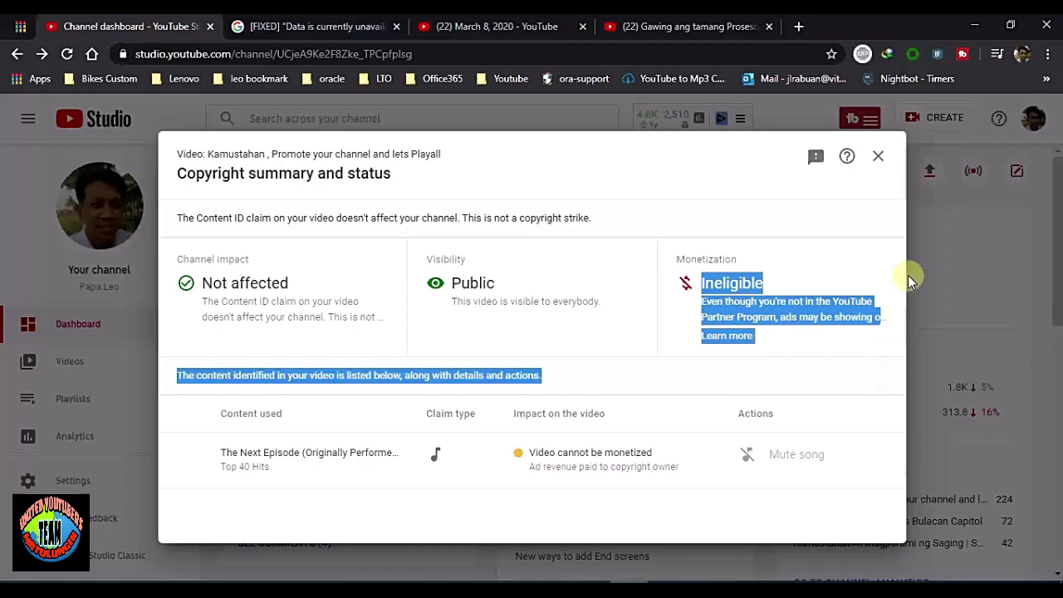
left_click(783, 216)
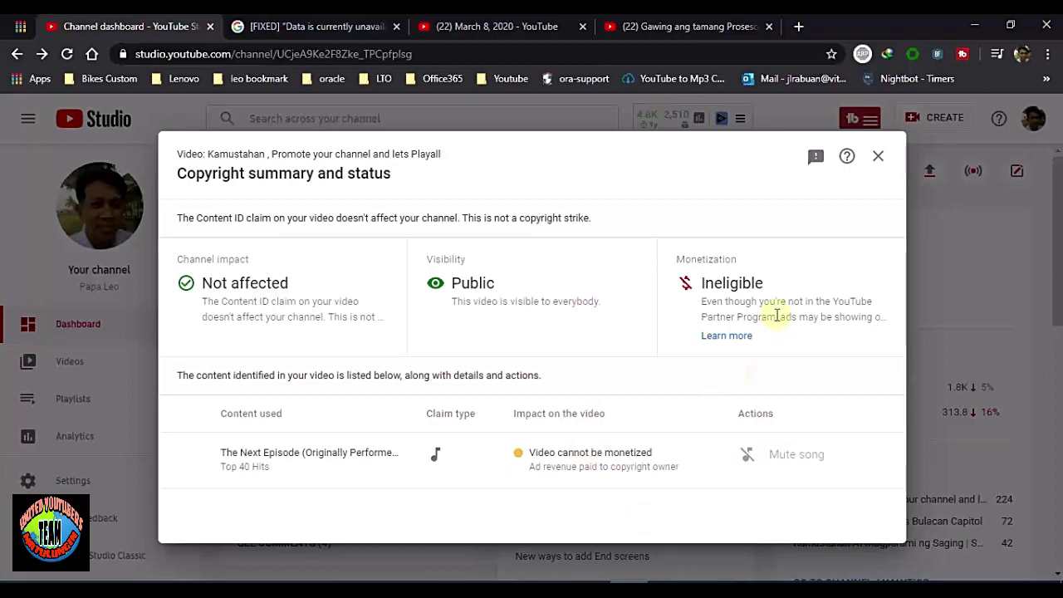
left_click(880, 159)
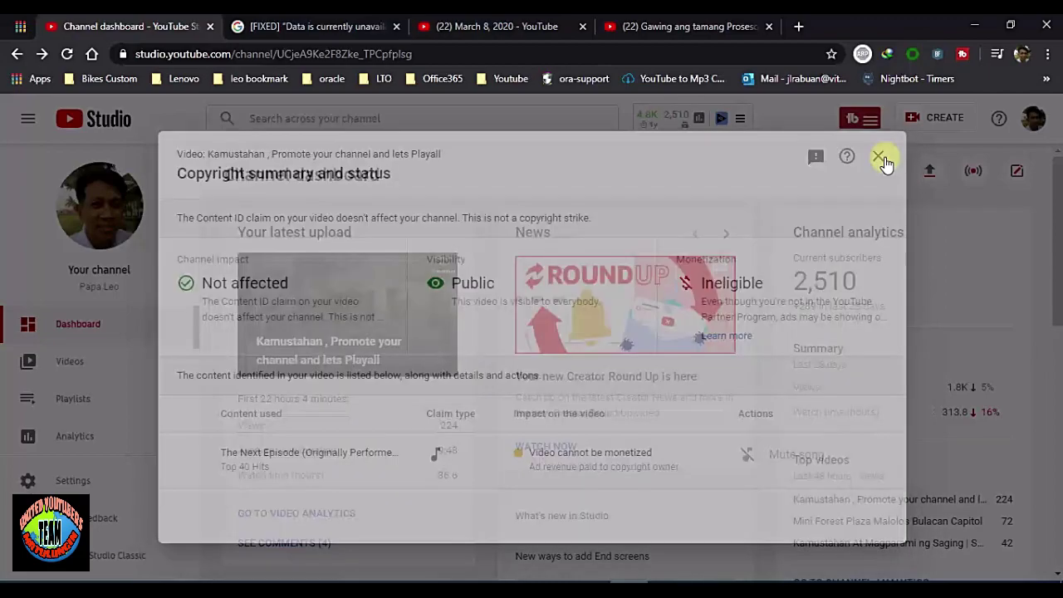
Reopen the Mar 14, 2020 live replay's copyright claim details, check the claim's available actions, and close the summary.
left_click(74, 368)
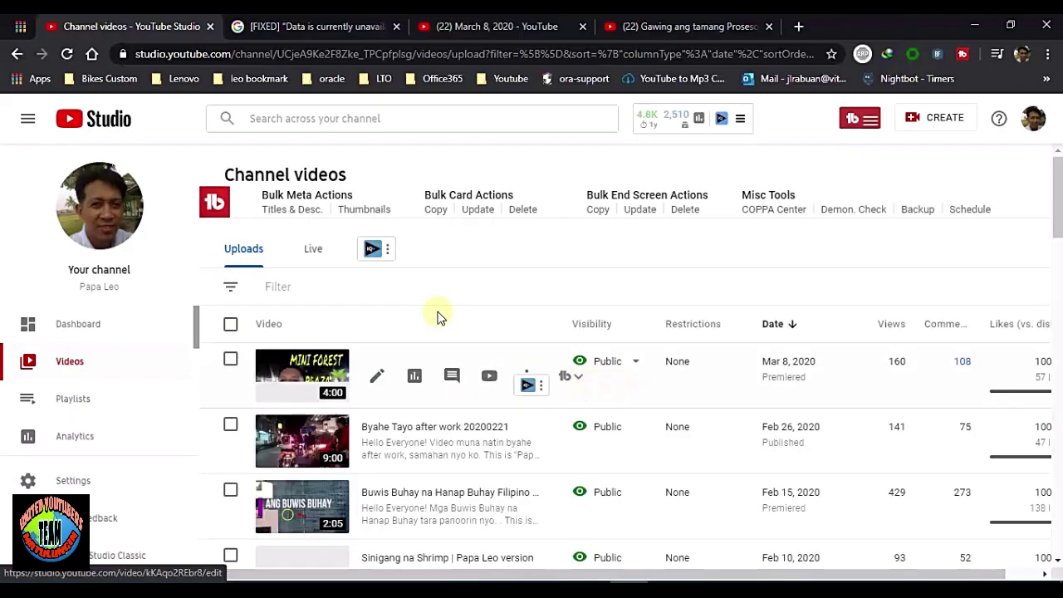
left_click(311, 254)
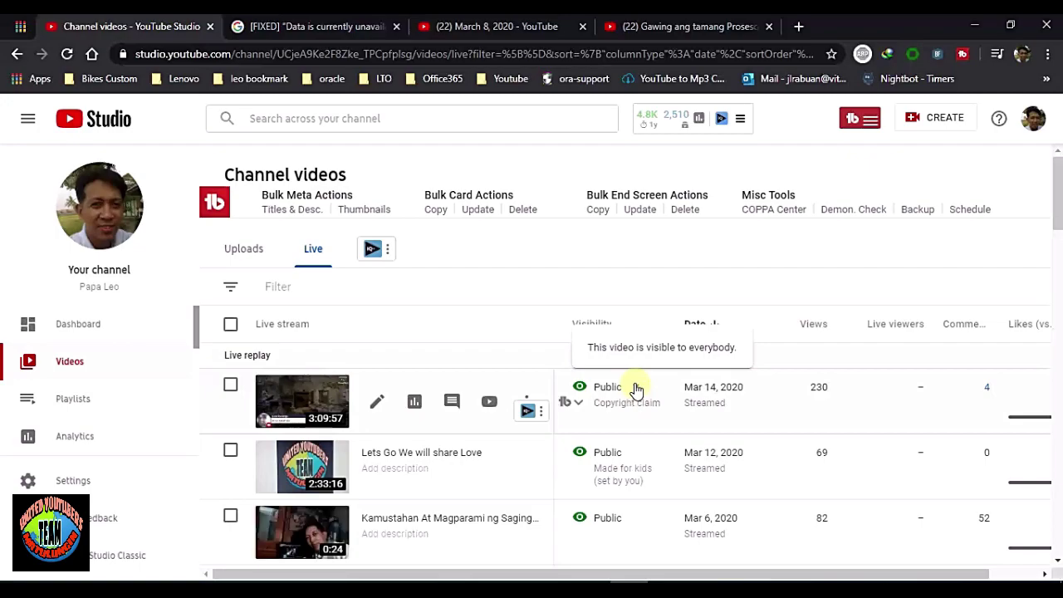
left_click(634, 389)
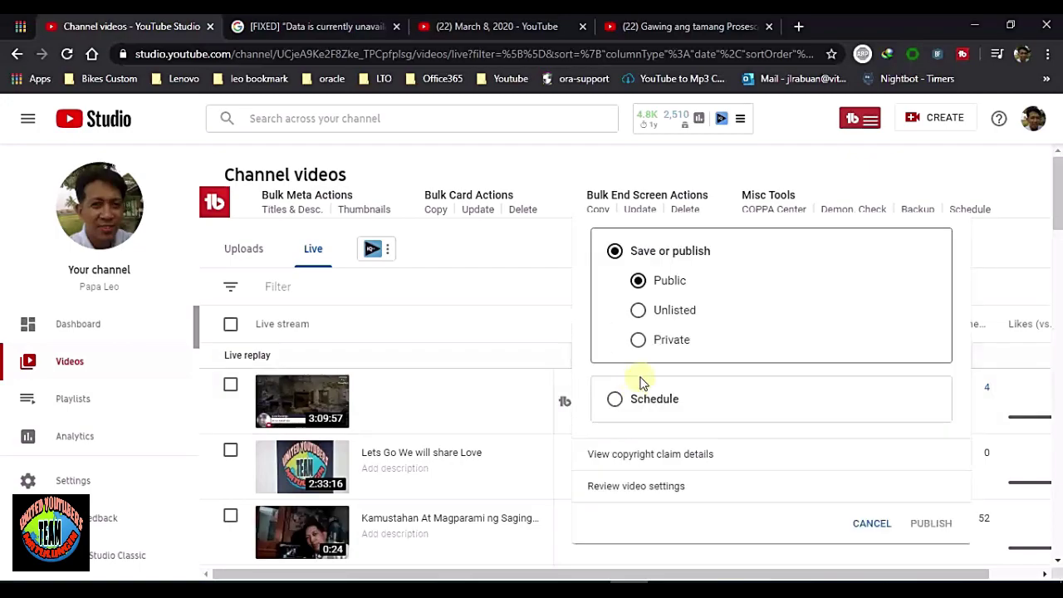
left_click(655, 455)
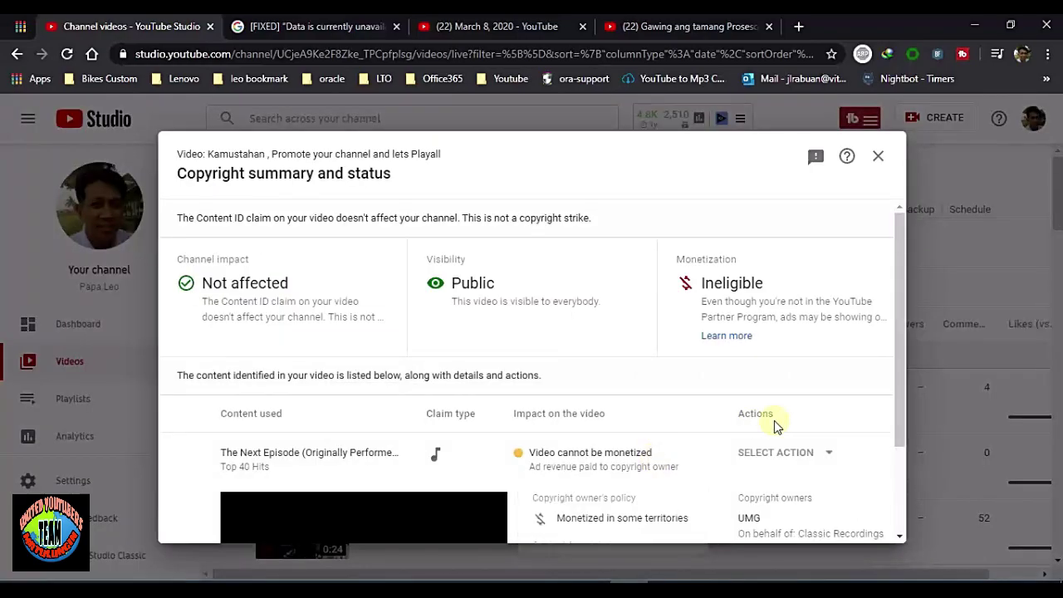
left_click_drag(901, 390, 903, 482)
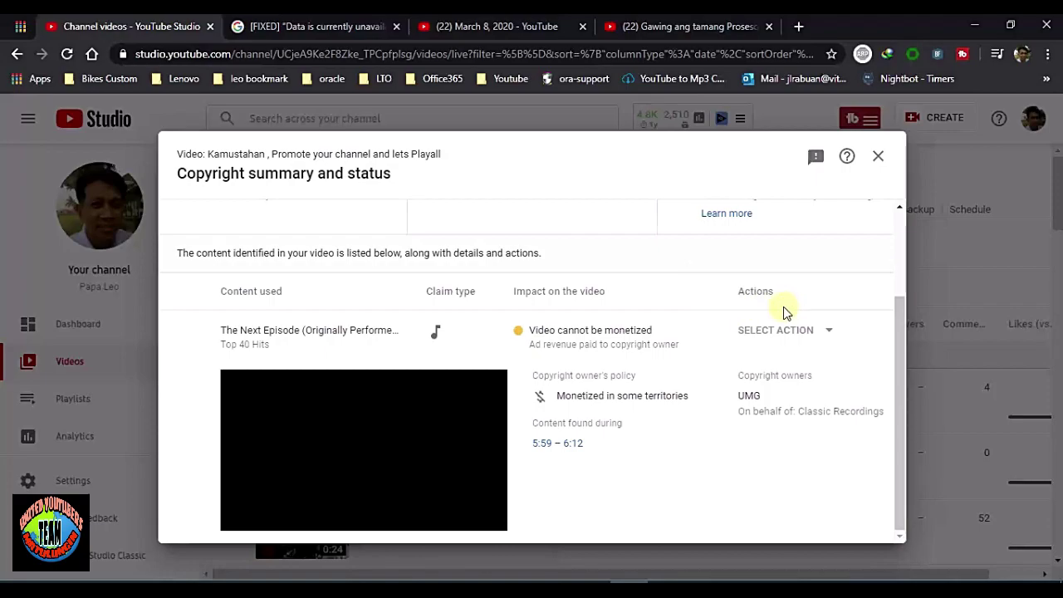
left_click(878, 158)
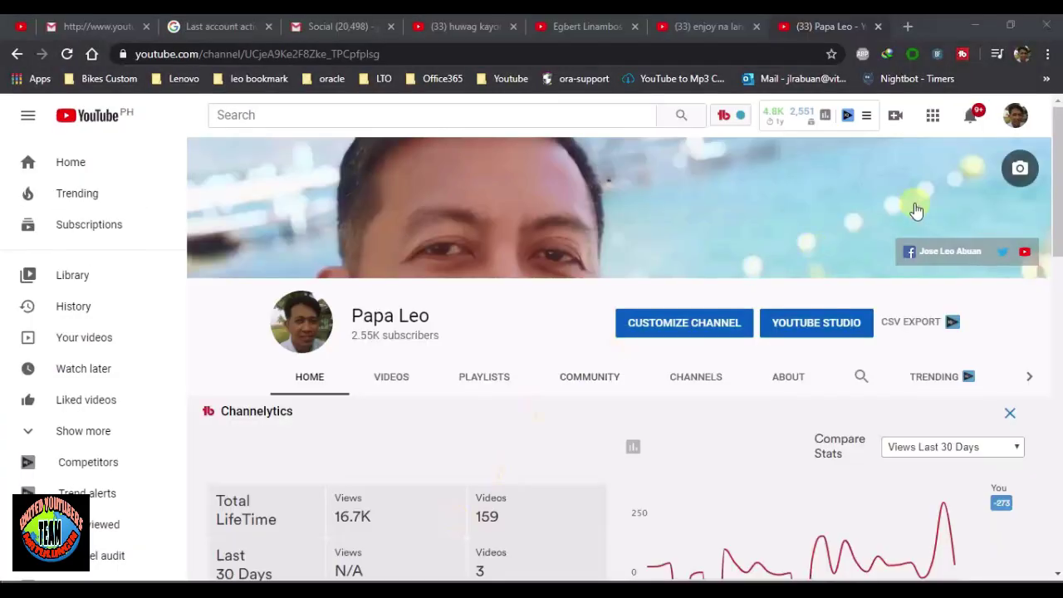
Return to YouTube Studio from the channel page and display the list of live streams.
left_click(1014, 119)
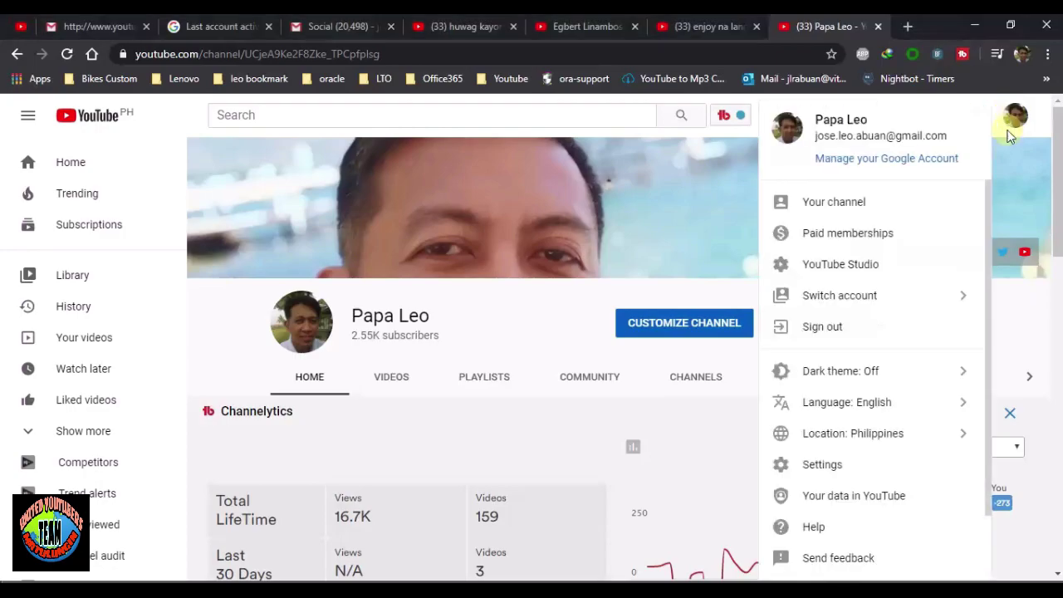
left_click(875, 265)
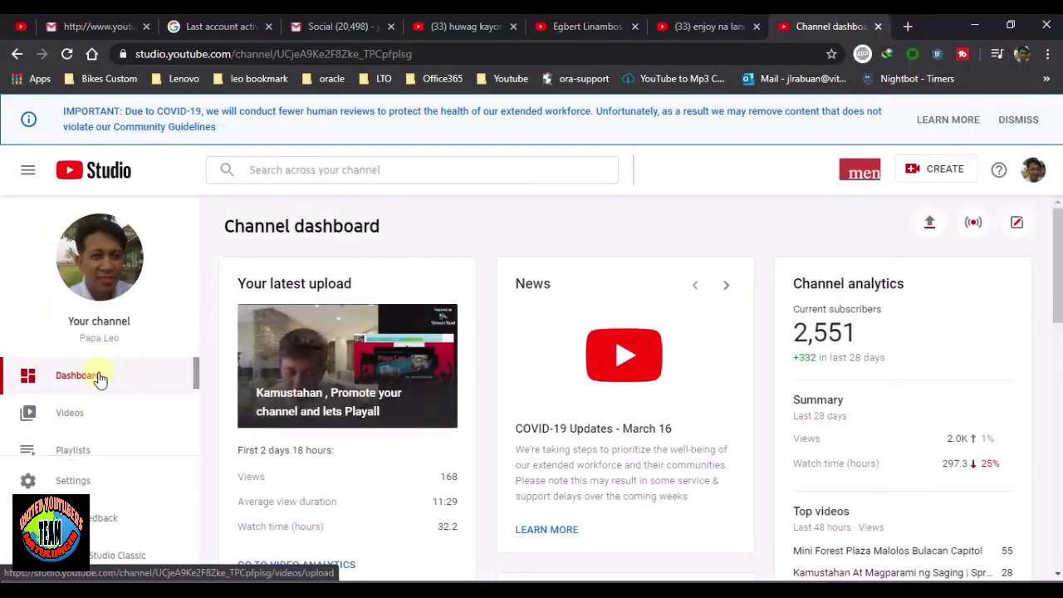
left_click(71, 420)
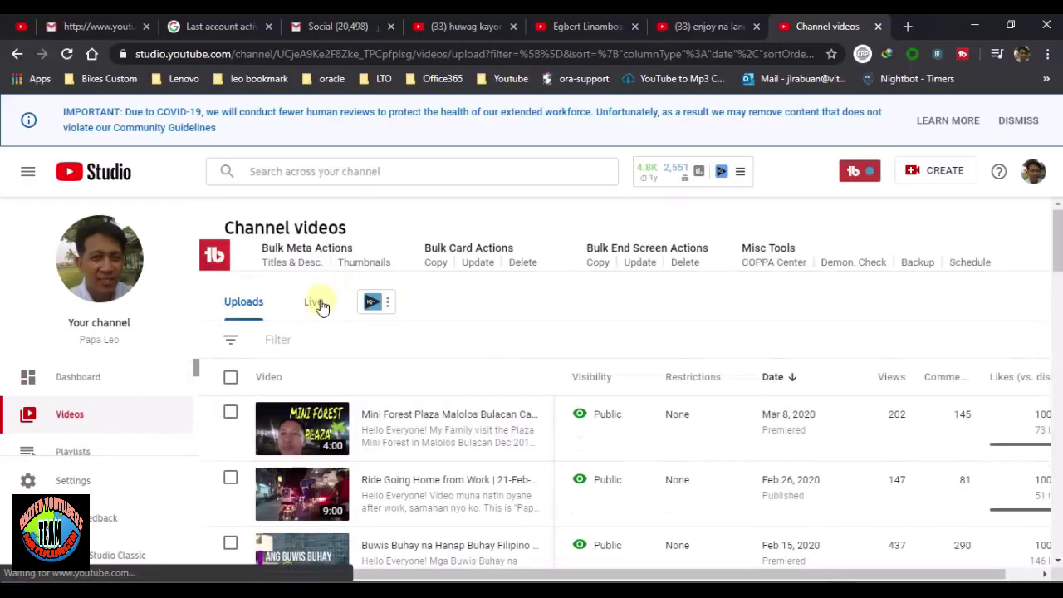
left_click(316, 302)
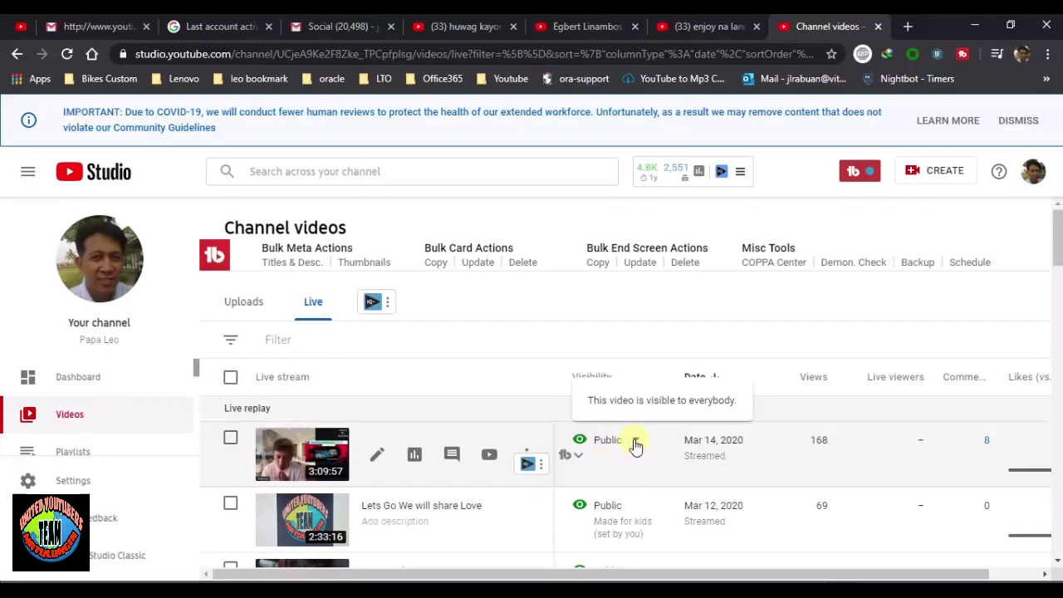
Check the Mar 14, 2020 live replay's visibility options for a copyright claim, cancel without changes, and look through the live streams list.
left_click(635, 445)
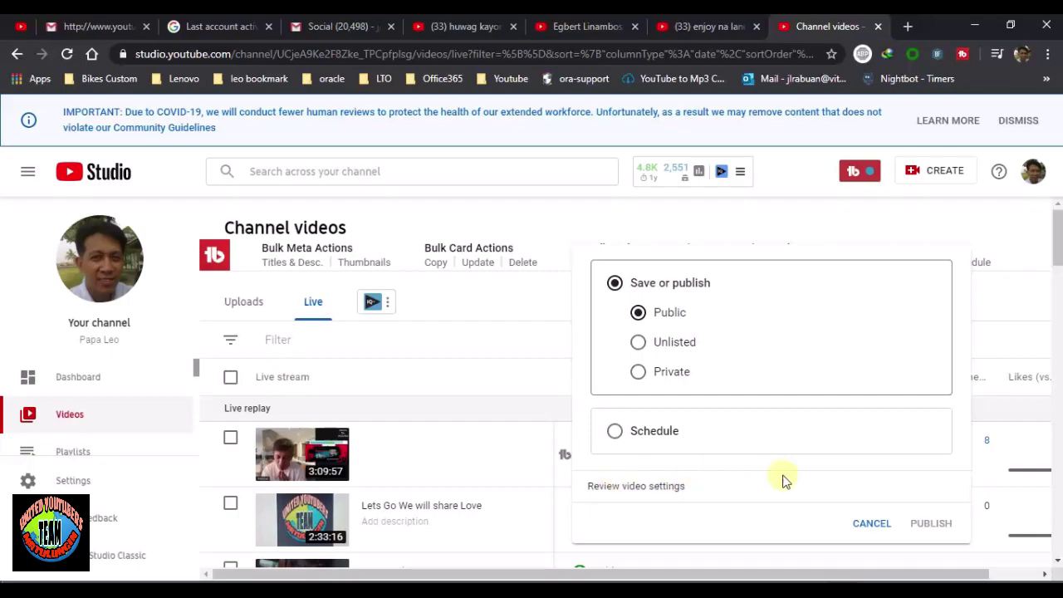
left_click(871, 525)
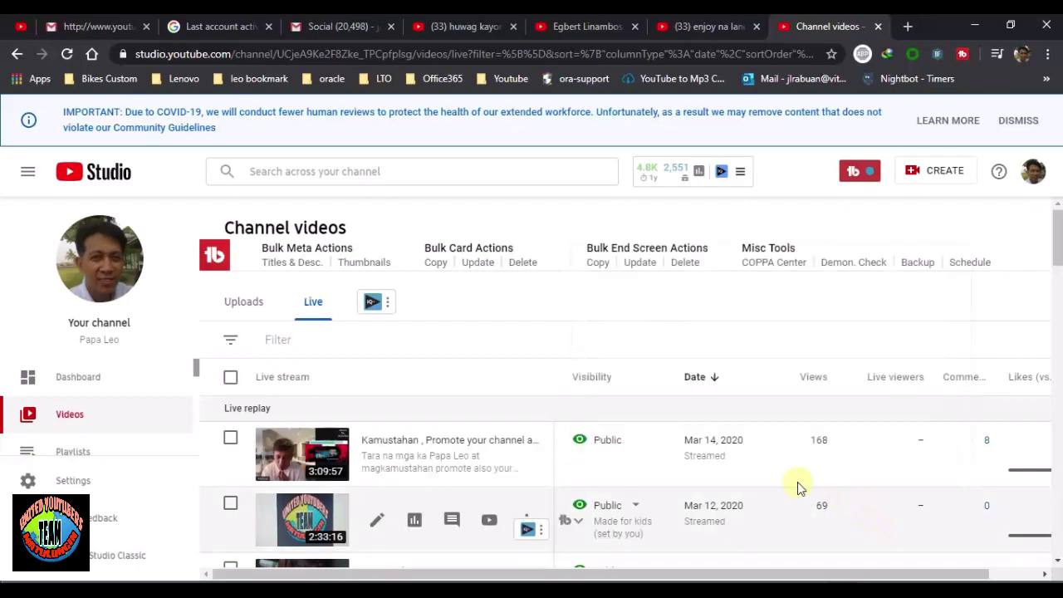
scroll(635, 508, "down", 7)
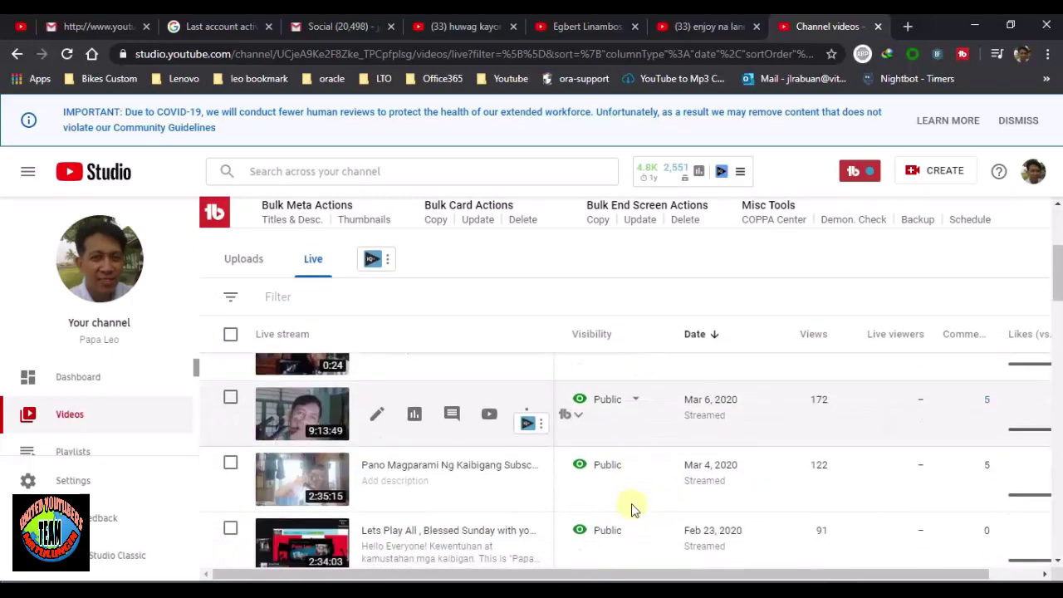
scroll(633, 501, "up", 8)
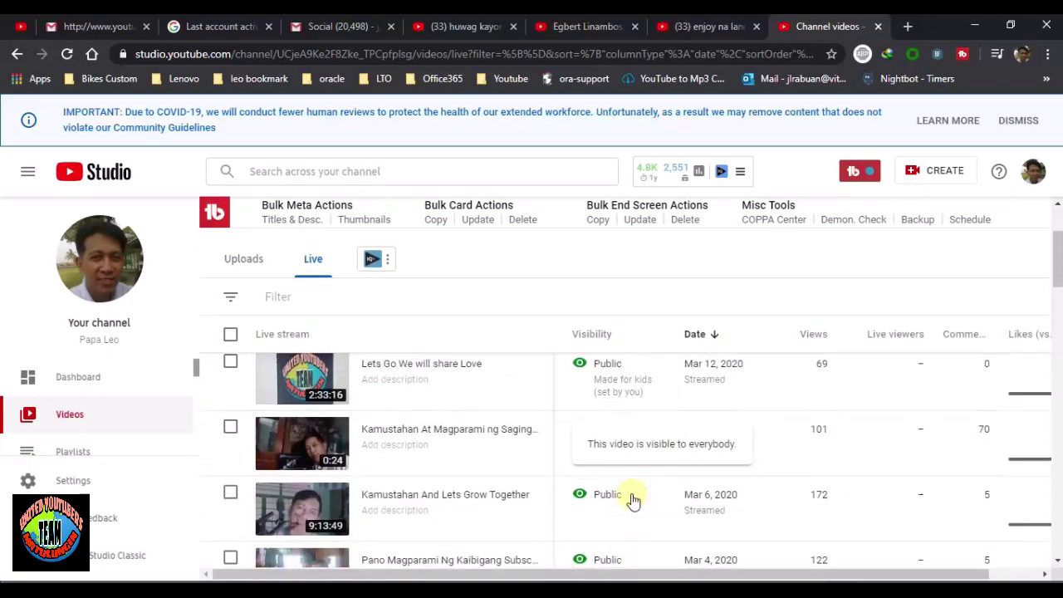